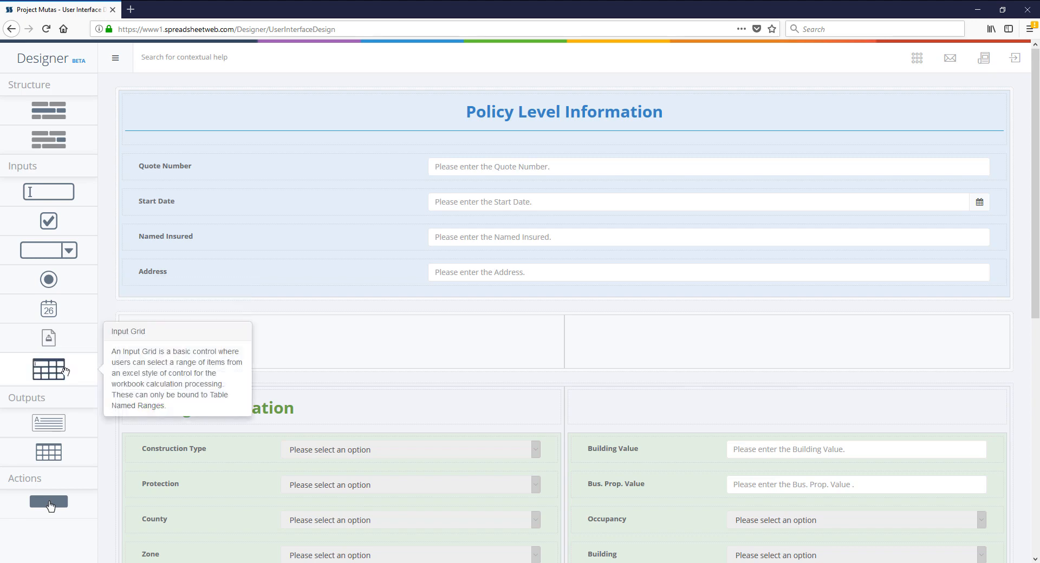
Step: Add an Input Grid to the first cell of the empty row below Policy Level Information and bind it to the AdditionalInsured named range
{"action": "left_click_drag", "start_coordinate": [48, 367], "coordinate": [204, 339]}
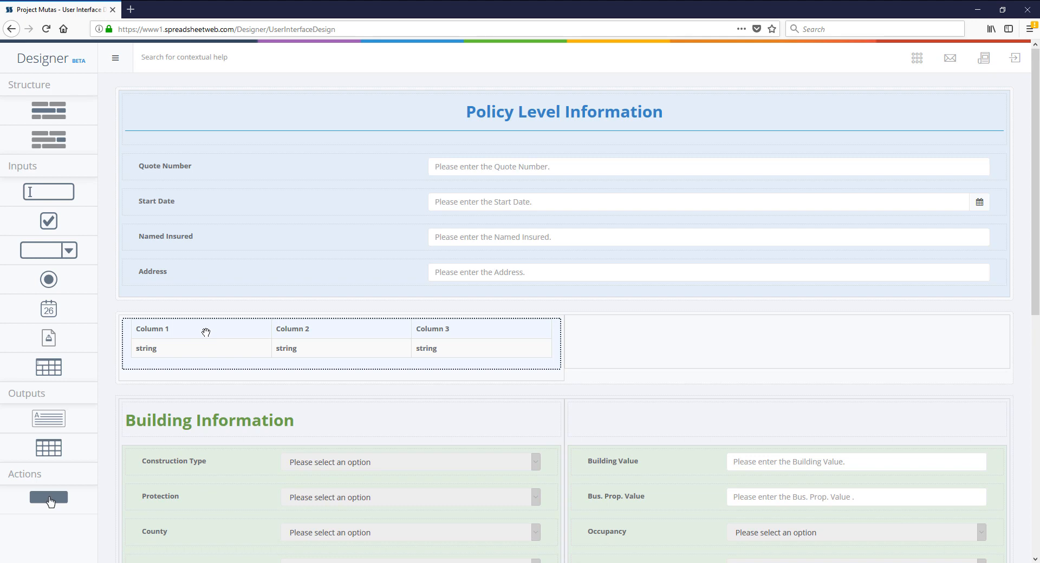
{"action": "left_click", "coordinate": [206, 332]}
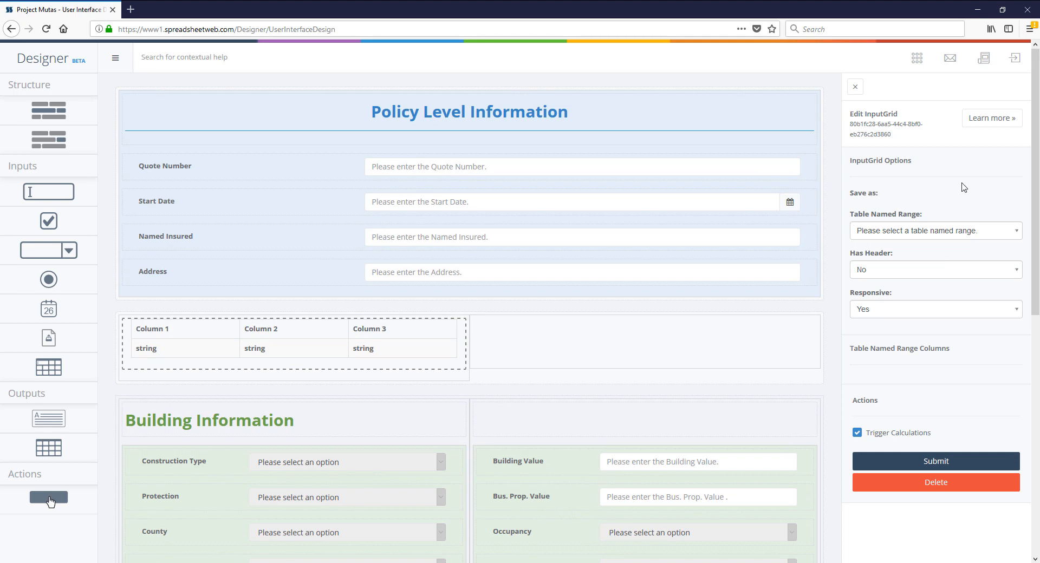
{"action": "left_click", "coordinate": [882, 239]}
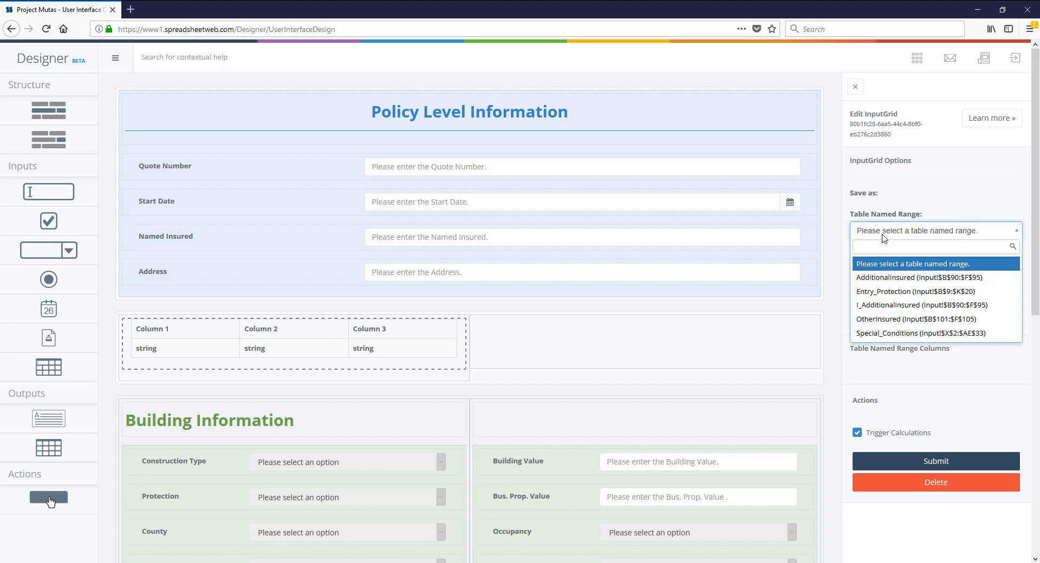
{"action": "left_click", "coordinate": [903, 278]}
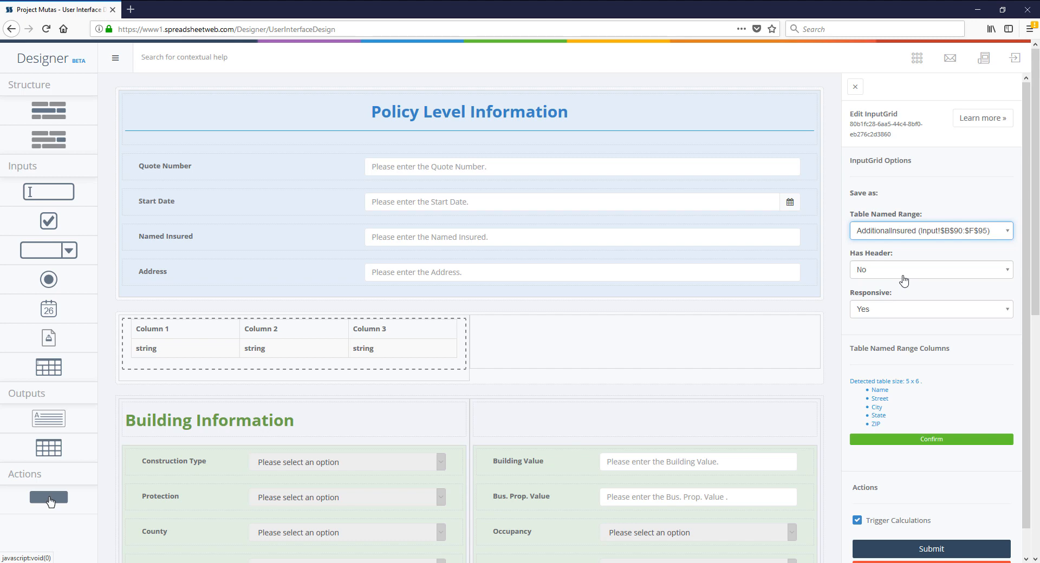
Step: Set the grid's Has Header option to Yes and Responsive to No, and confirm the detected table columns
{"action": "left_click", "coordinate": [904, 279]}
{"action": "left_click", "coordinate": [900, 302]}
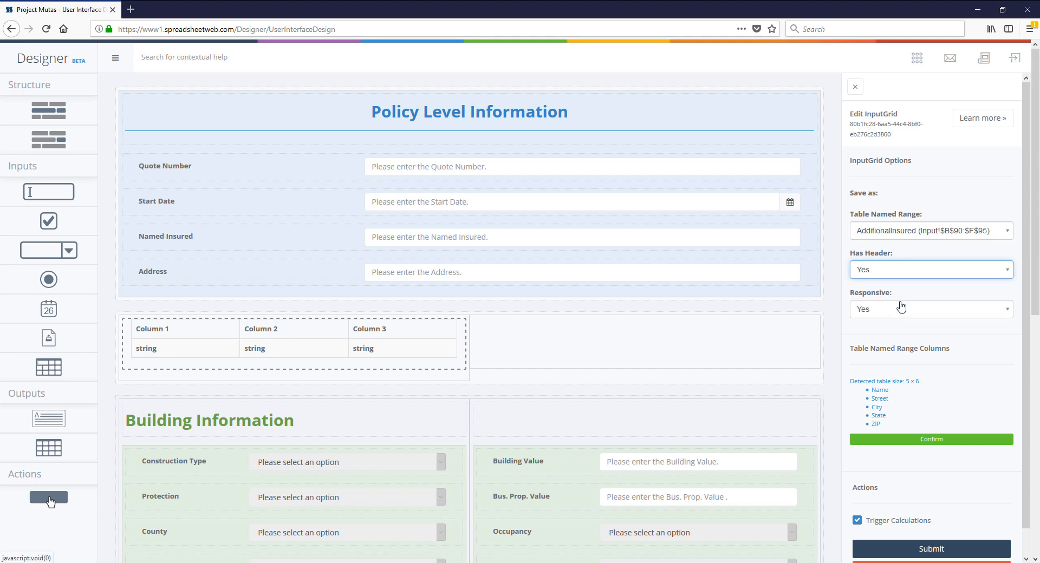
{"action": "left_click", "coordinate": [866, 315]}
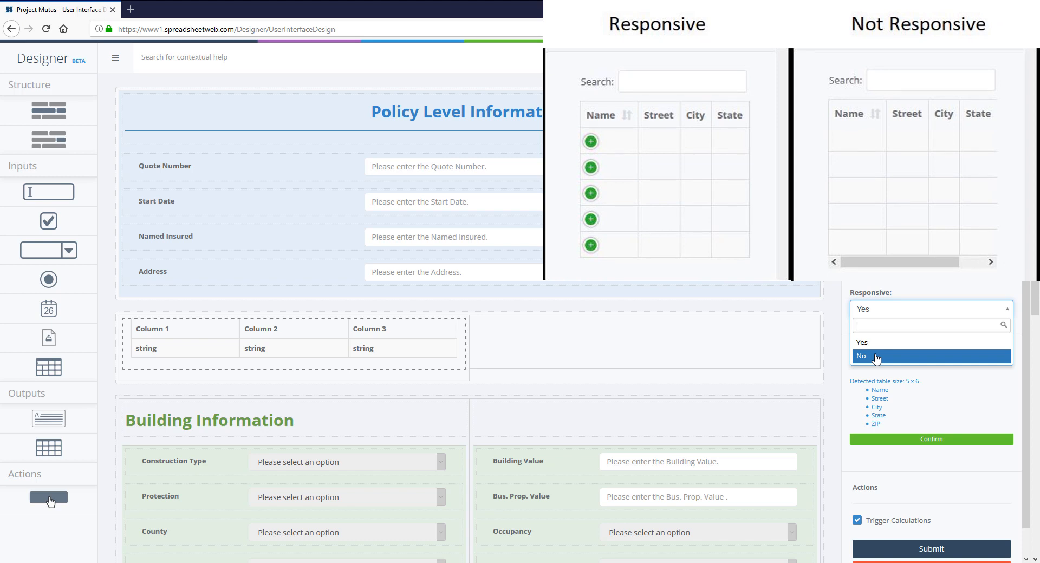
{"action": "left_click", "coordinate": [876, 356]}
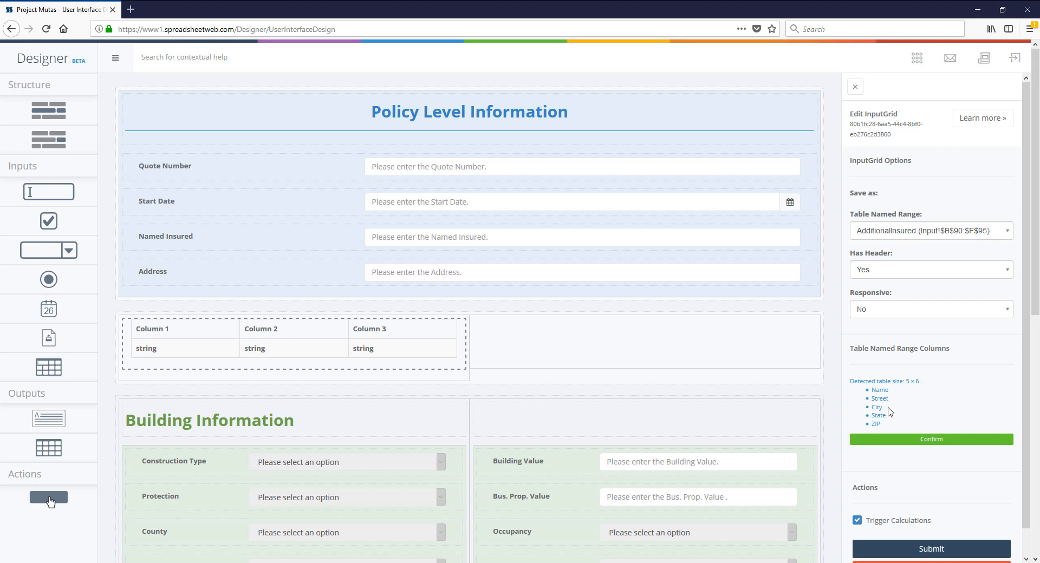
{"action": "left_click", "coordinate": [896, 441]}
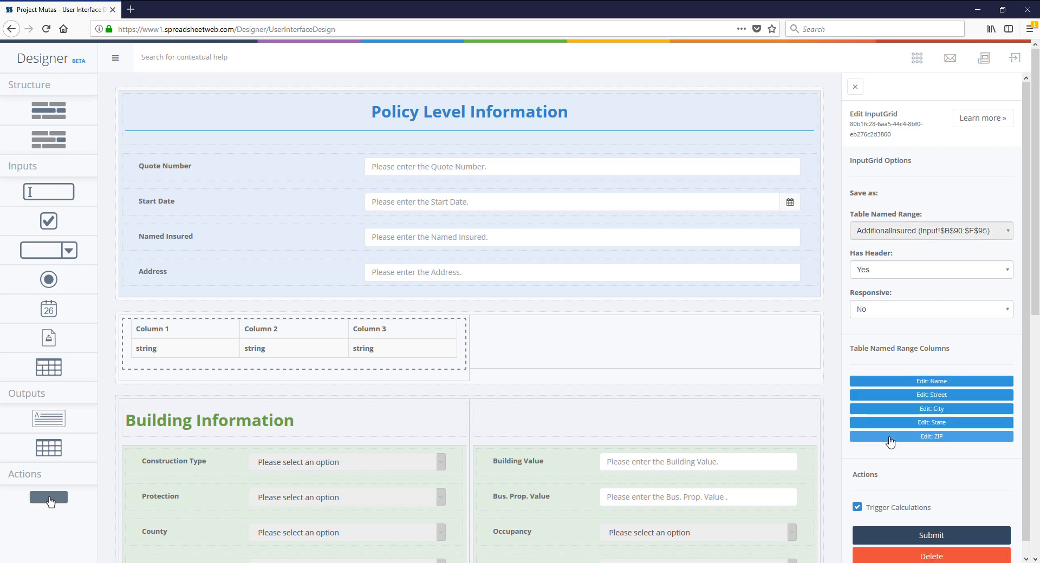
Step: Title the grid's Name column "Insured Name" and give it the tooltip "Name of the additional insured"
{"action": "left_click", "coordinate": [904, 382]}
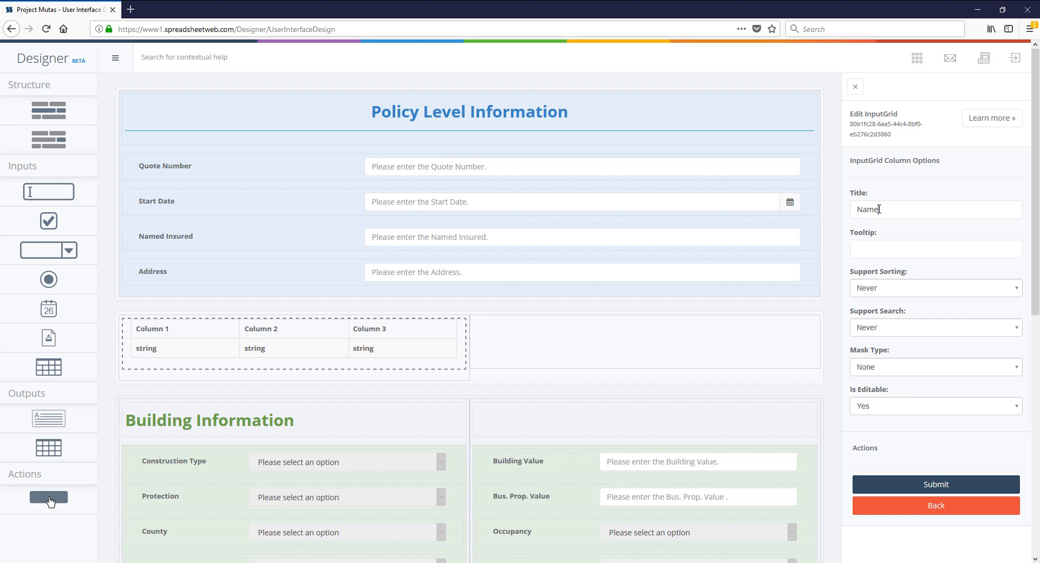
{"action": "left_click", "coordinate": [858, 209]}
{"action": "type", "text": "Insured"}
{"action": "type", "text": "Name of t"}
{"action": "type", "text": "he additional"}
{"action": "type", "text": " insured"}
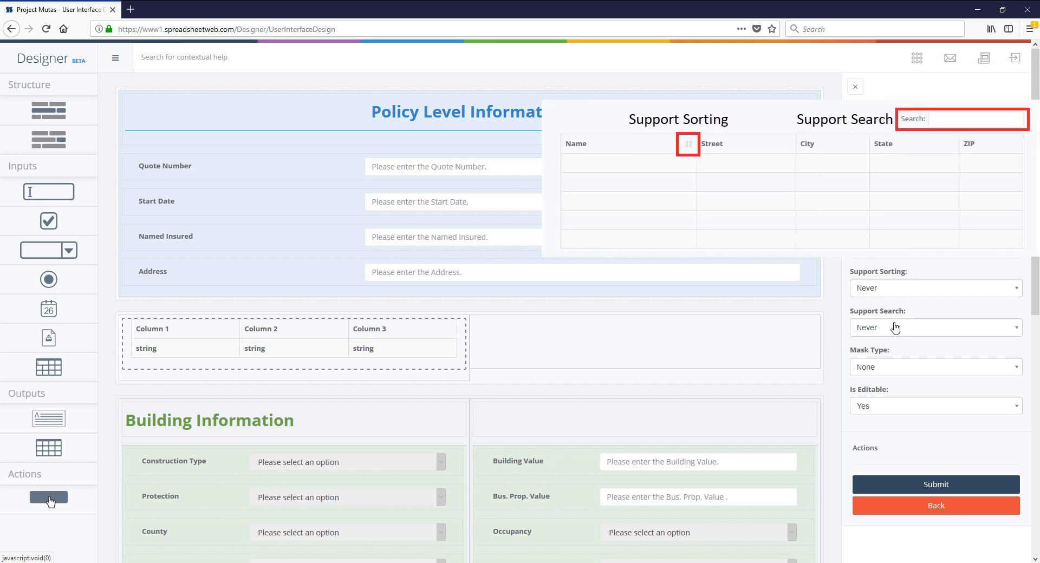
Step: Set the Insured Name column's sorting support to Always with the Default sort type, and its search support to Always
{"action": "left_click", "coordinate": [895, 293]}
{"action": "left_click", "coordinate": [895, 323]}
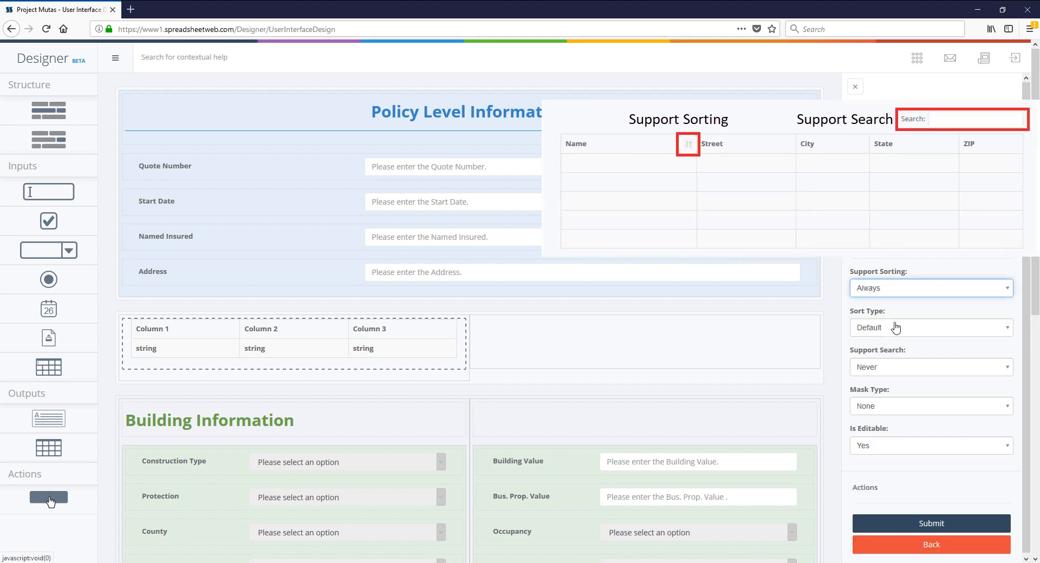
{"action": "left_click", "coordinate": [896, 328]}
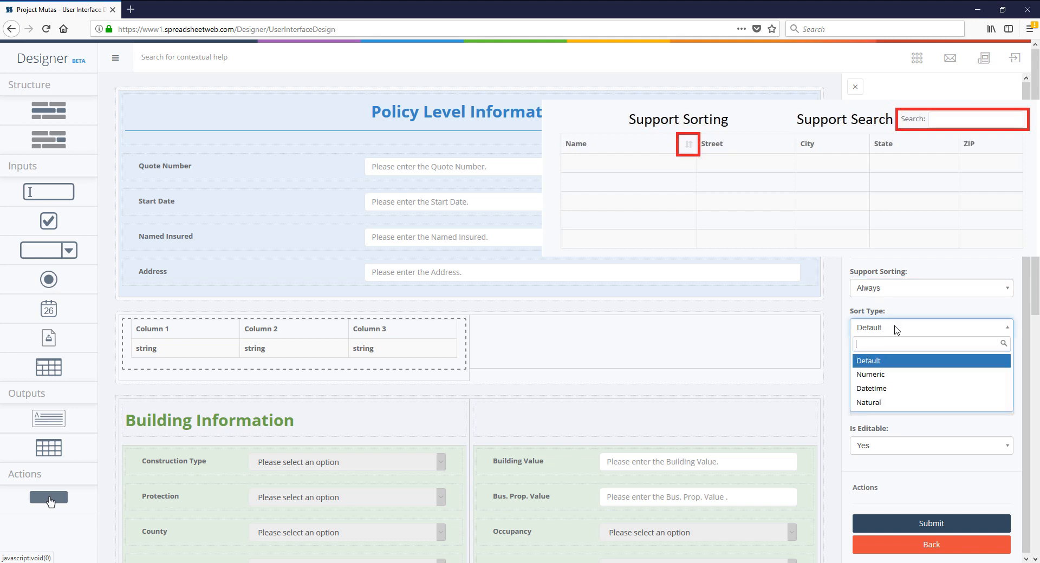
{"action": "left_click", "coordinate": [892, 367]}
{"action": "left_click", "coordinate": [892, 367]}
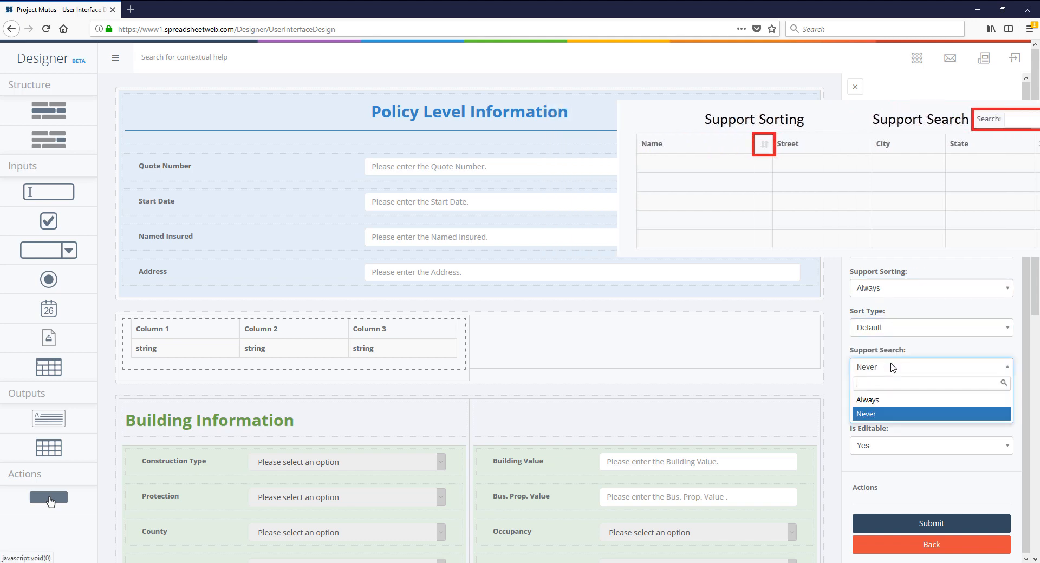
{"action": "left_click", "coordinate": [888, 398]}
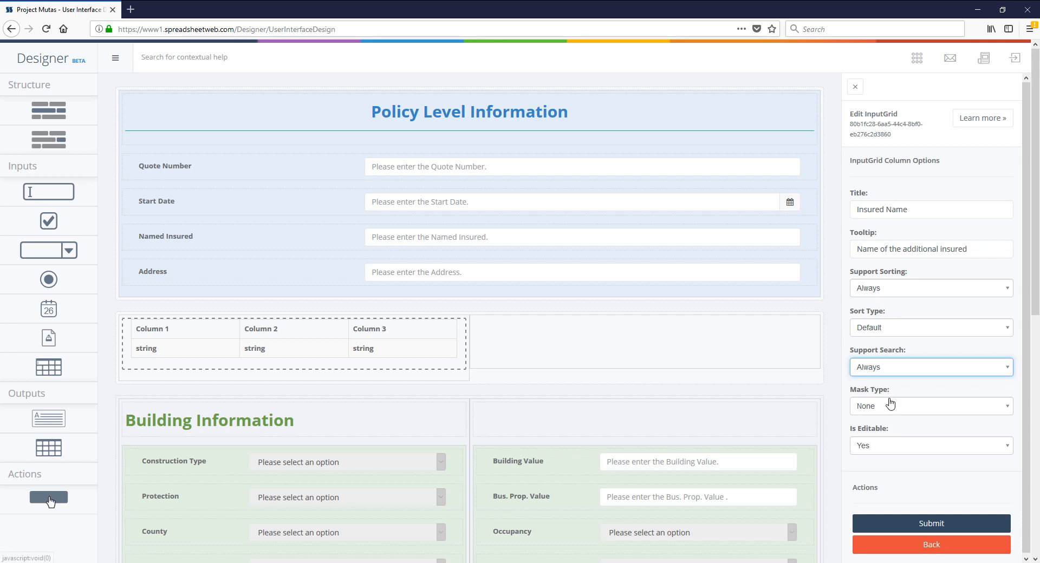
Step: Choose mask type None and Is Editable Yes for the Insured Name column, and submit the column options
{"action": "left_click", "coordinate": [890, 403]}
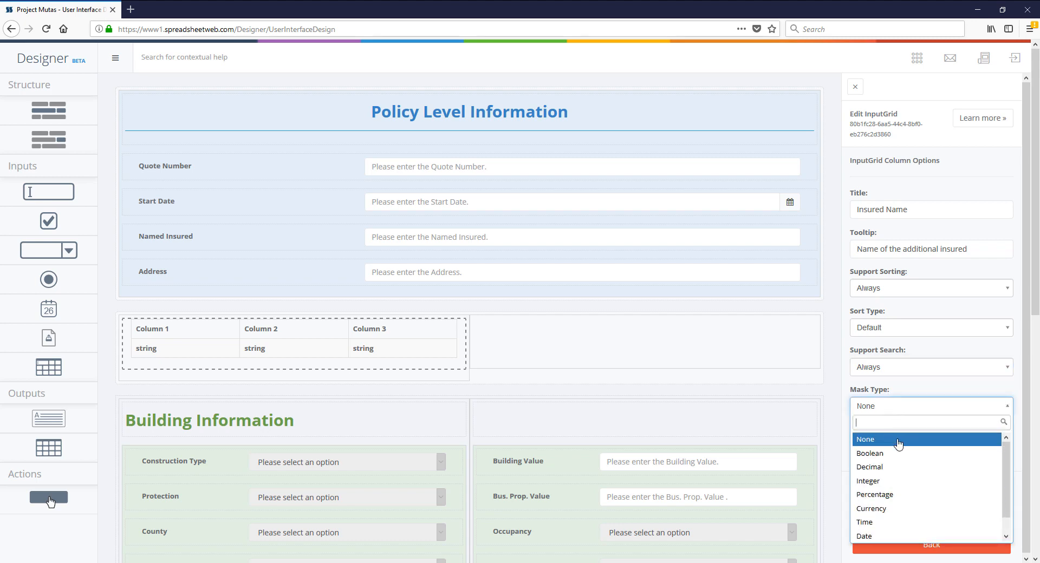
{"action": "left_click", "coordinate": [898, 438]}
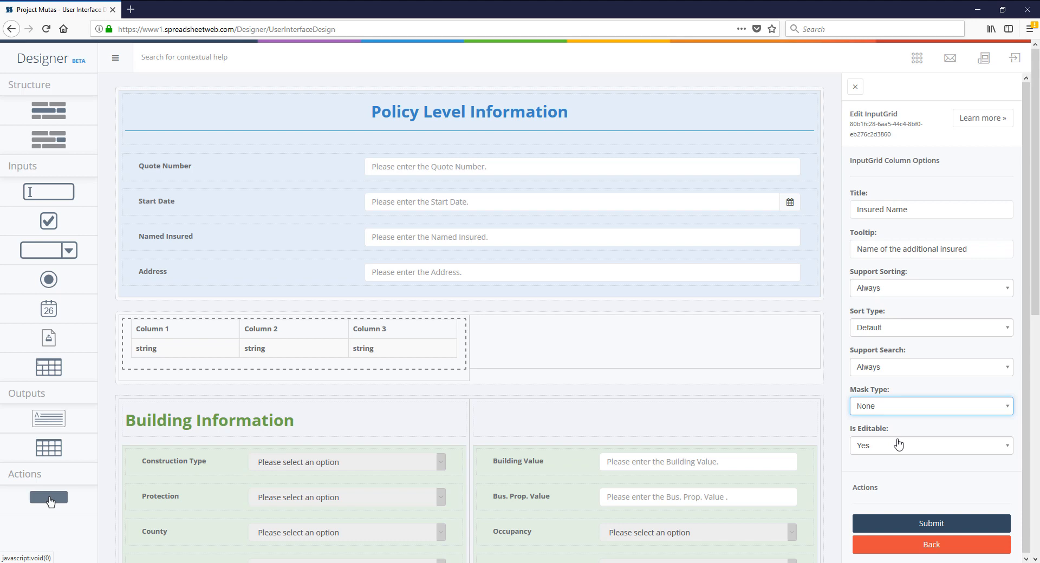
{"action": "left_click", "coordinate": [898, 445]}
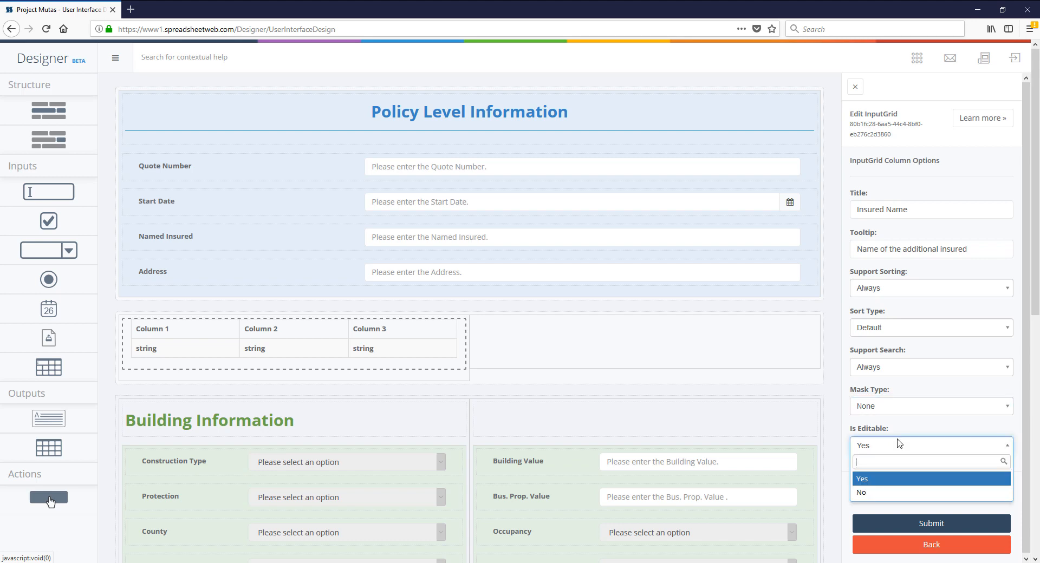
{"action": "left_click", "coordinate": [899, 445]}
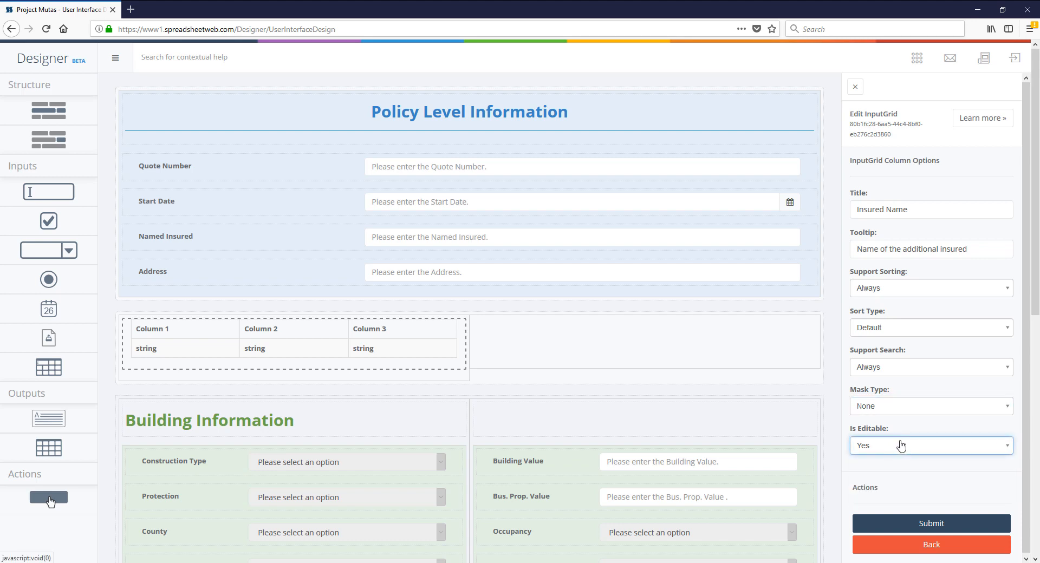
{"action": "left_click", "coordinate": [908, 521]}
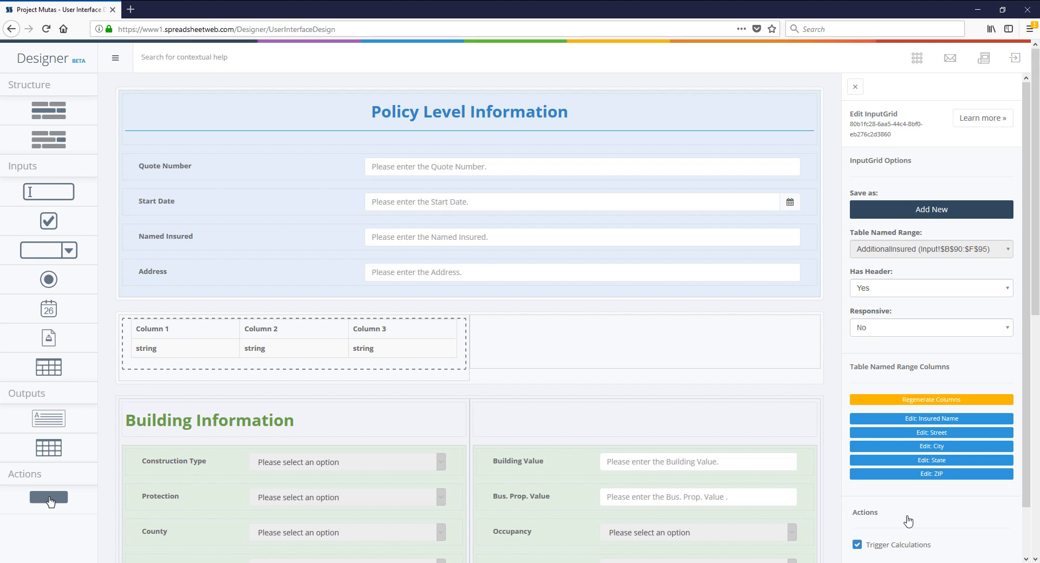
Step: Regenerate the AdditionalInsured grid's columns from its named range and submit the grid settings
{"action": "scroll", "coordinate": [909, 521], "scroll_direction": "down", "scroll_amount": 2}
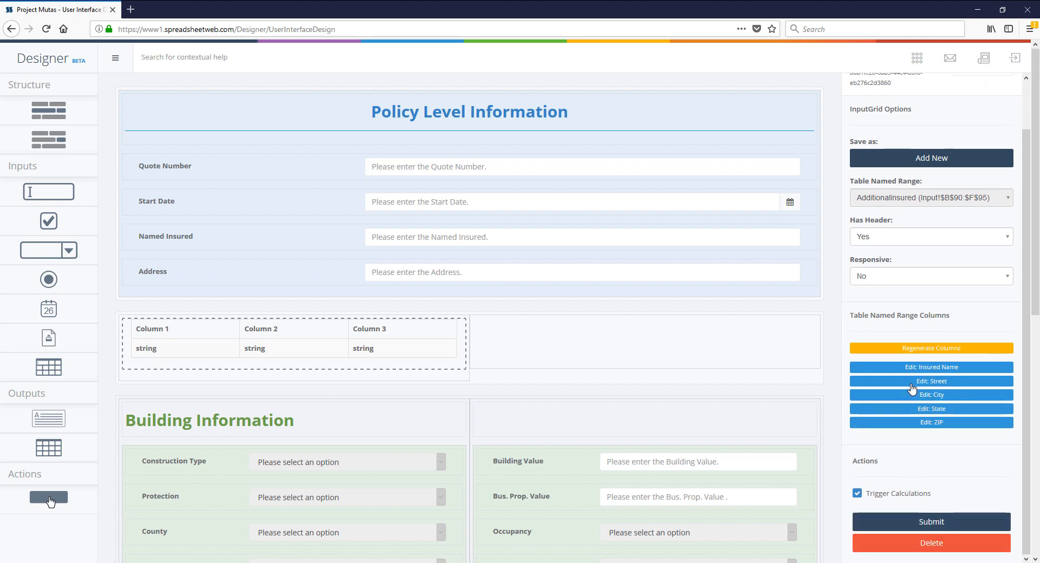
{"action": "left_click", "coordinate": [911, 351]}
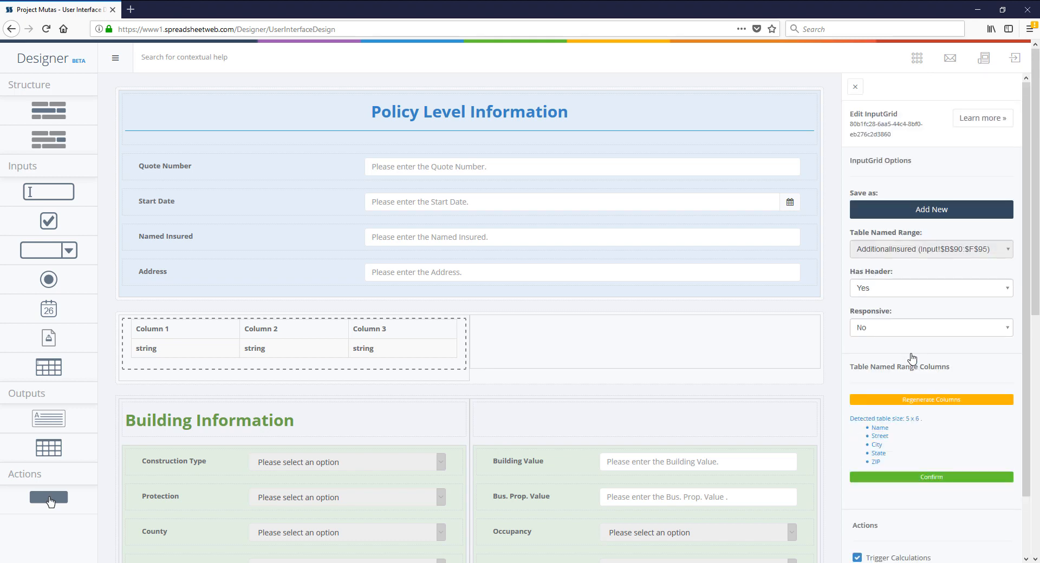
{"action": "scroll", "coordinate": [912, 358], "scroll_direction": "down", "scroll_amount": 2}
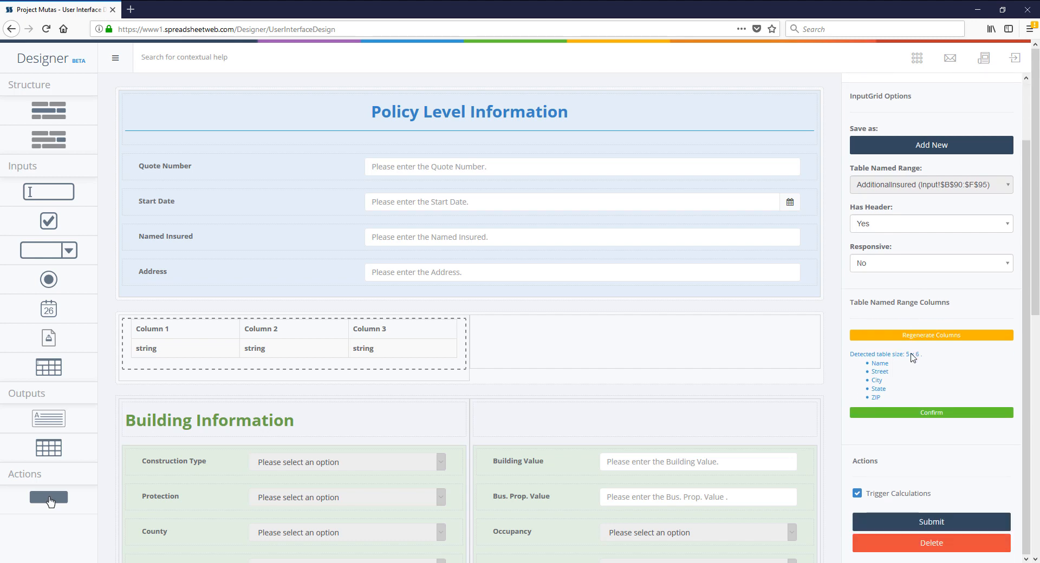
{"action": "left_click", "coordinate": [902, 523]}
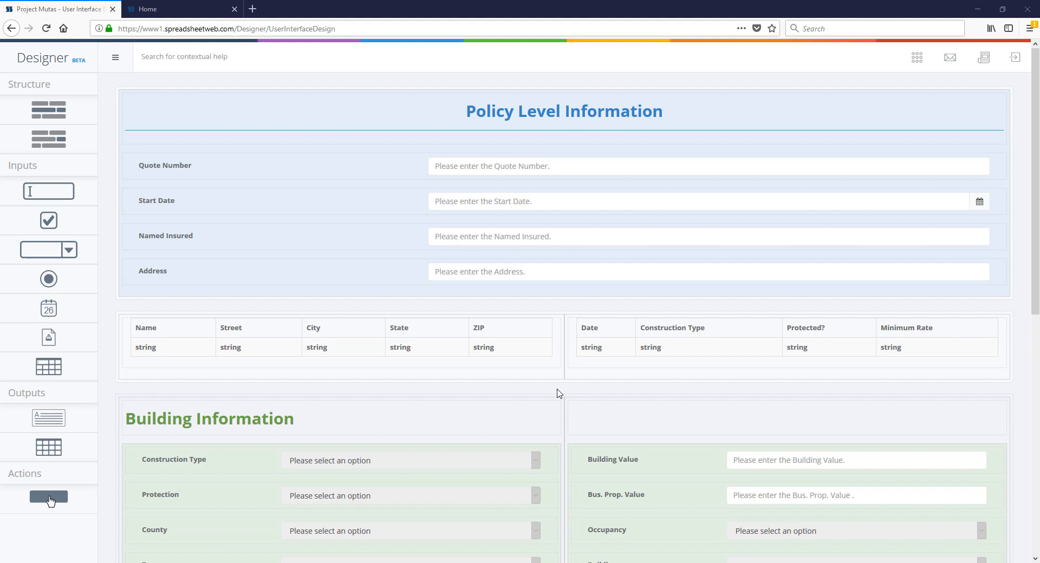
Step: Set the mask type of the OtherInsured grid's Date column to Date and submit the column options
{"action": "left_click", "coordinate": [579, 370]}
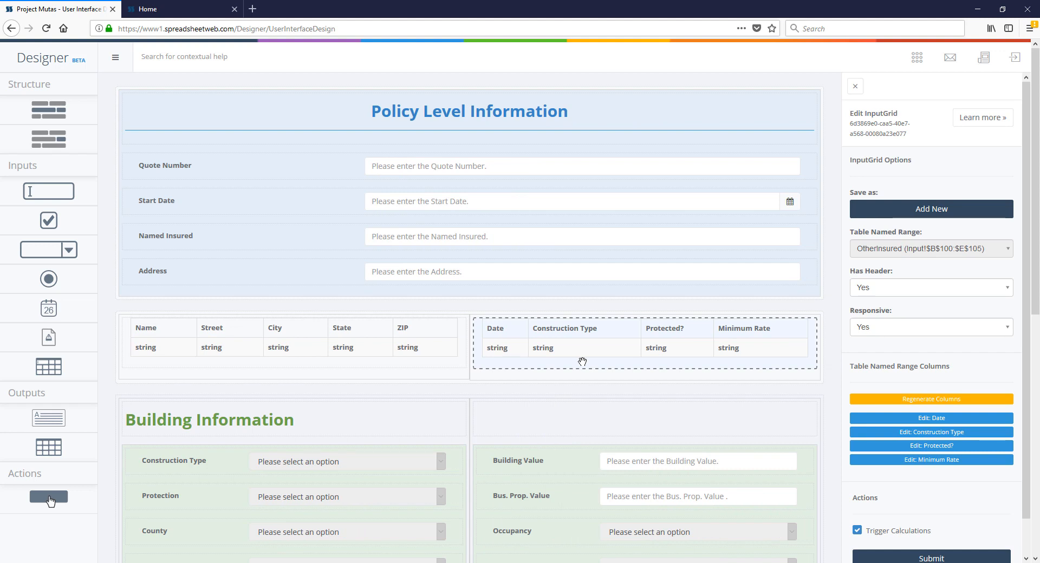
{"action": "left_click", "coordinate": [903, 420]}
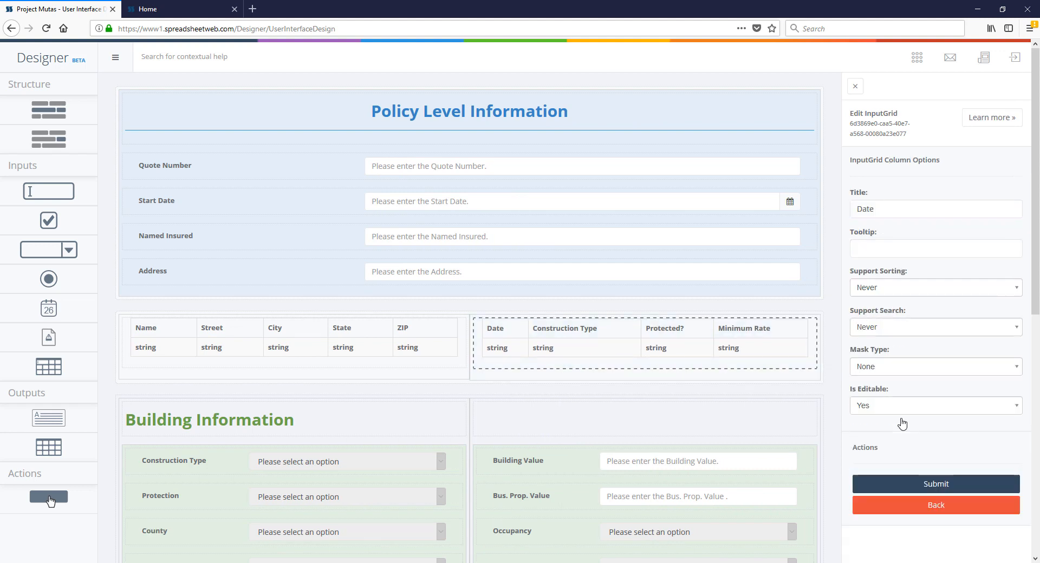
{"action": "left_click", "coordinate": [900, 367]}
{"action": "left_click", "coordinate": [911, 496]}
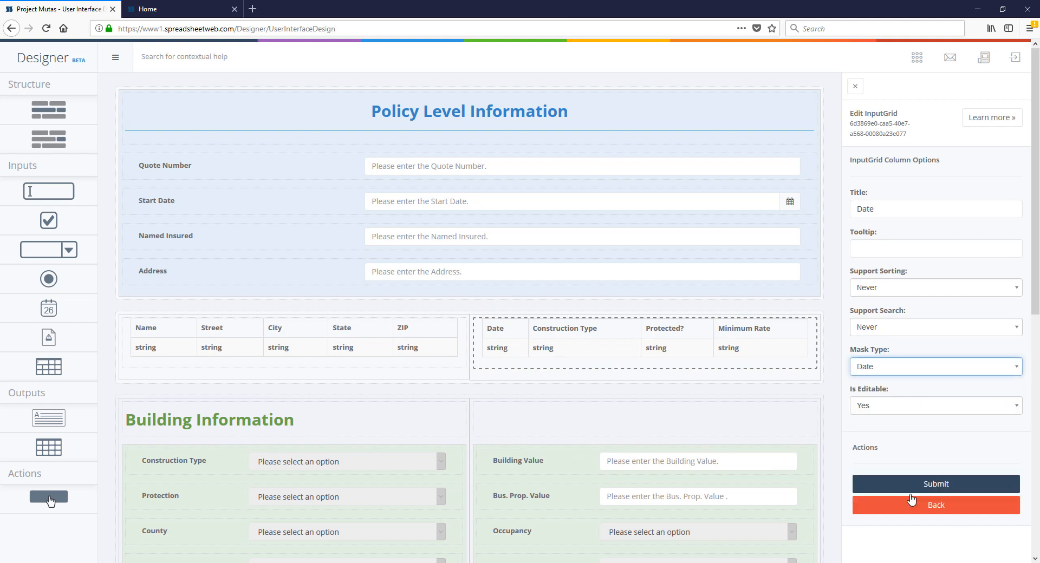
{"action": "left_click", "coordinate": [911, 489]}
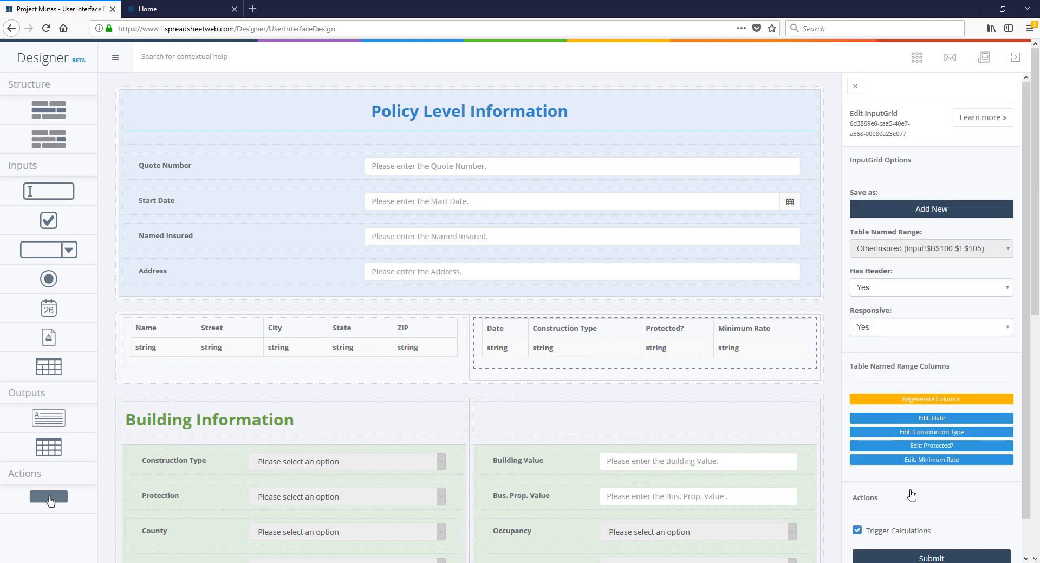
Step: Give the Construction Type column a List mask using the L_Construction named range, and submit the column options
{"action": "left_click", "coordinate": [909, 436]}
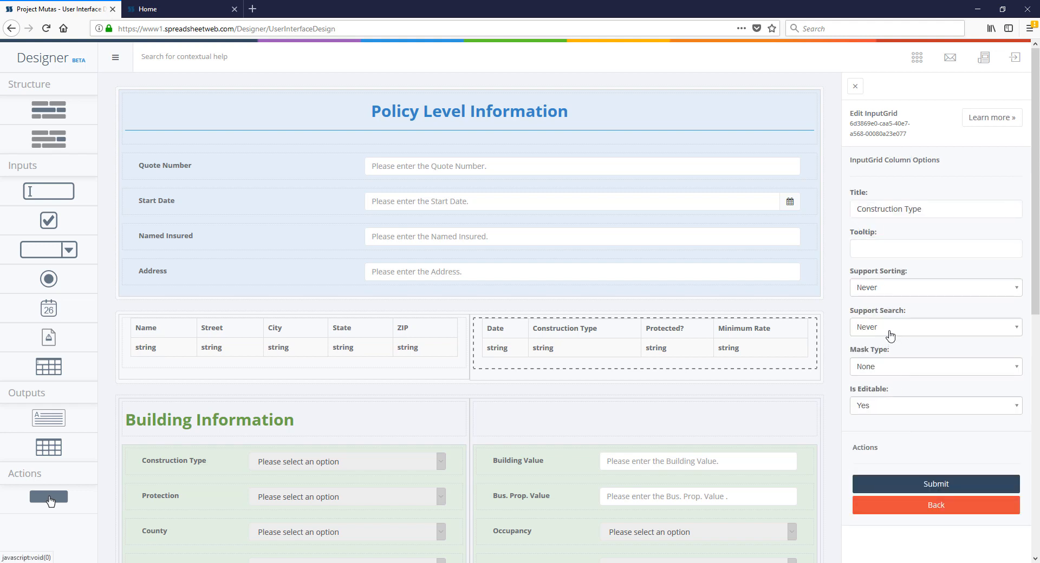
{"action": "left_click", "coordinate": [889, 368]}
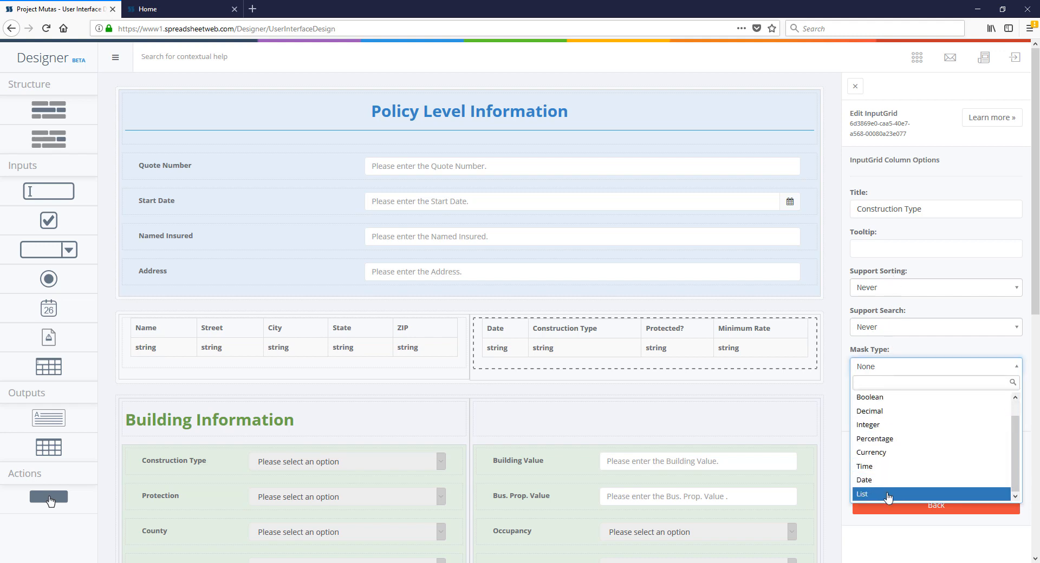
{"action": "left_click", "coordinate": [888, 494]}
{"action": "left_click", "coordinate": [893, 406]}
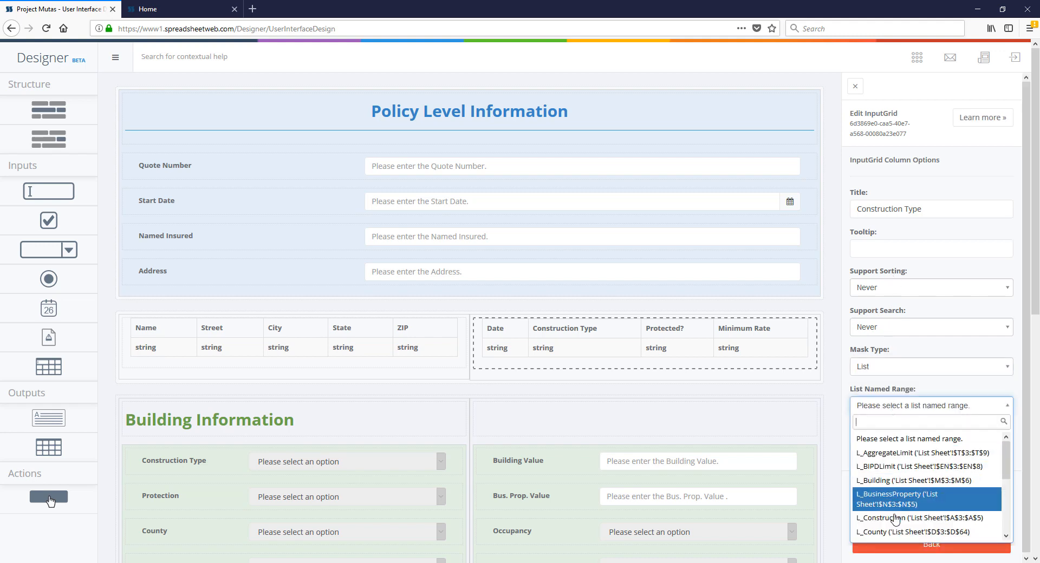
{"action": "left_click", "coordinate": [916, 518]}
{"action": "left_click", "coordinate": [894, 522]}
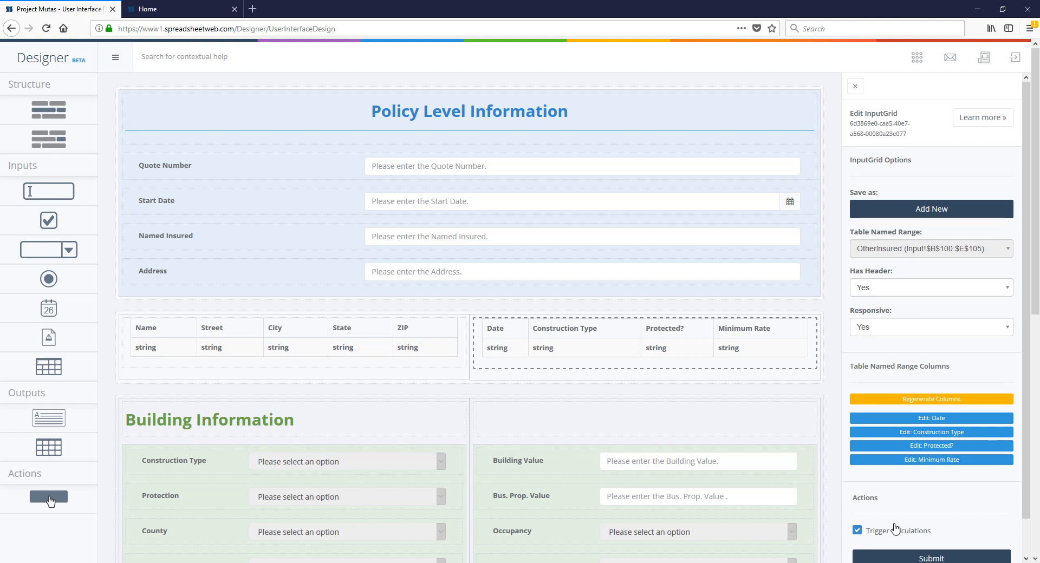
Step: Set the mask type of the Protected? column to Boolean and submit the column options
{"action": "left_click", "coordinate": [894, 446]}
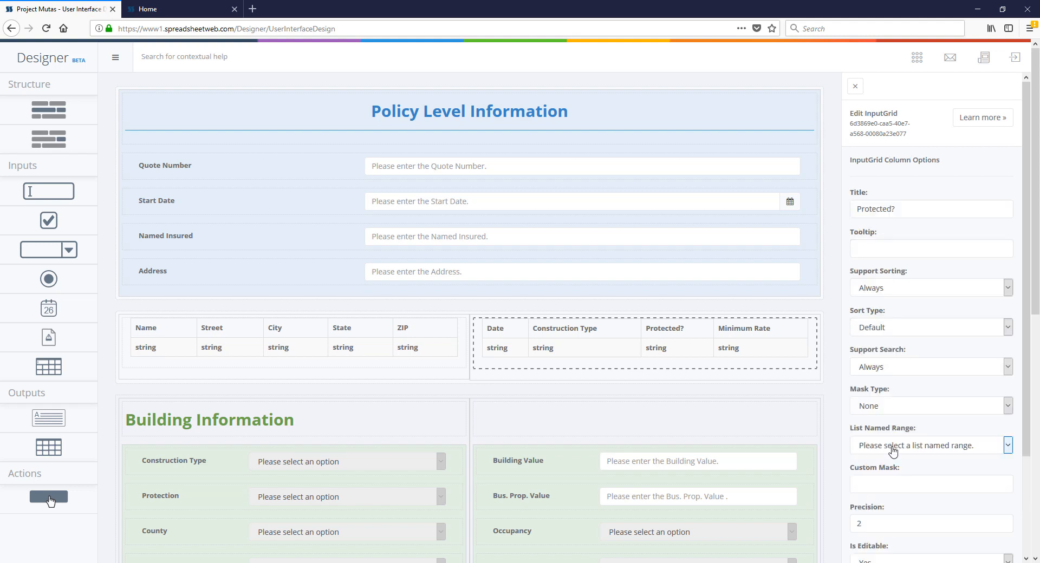
{"action": "left_click", "coordinate": [894, 367]}
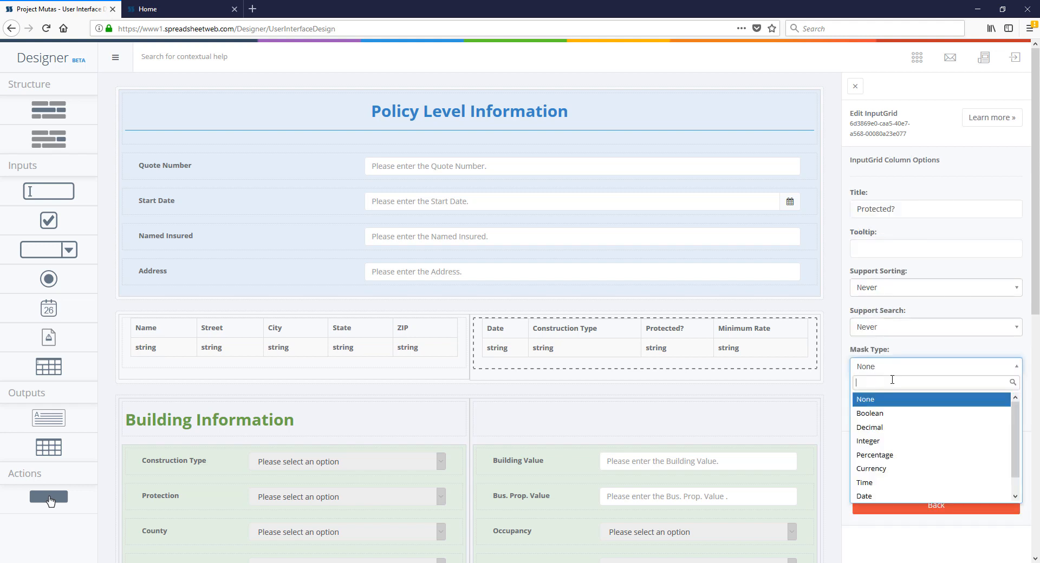
{"action": "left_click", "coordinate": [891, 413]}
{"action": "left_click", "coordinate": [891, 484]}
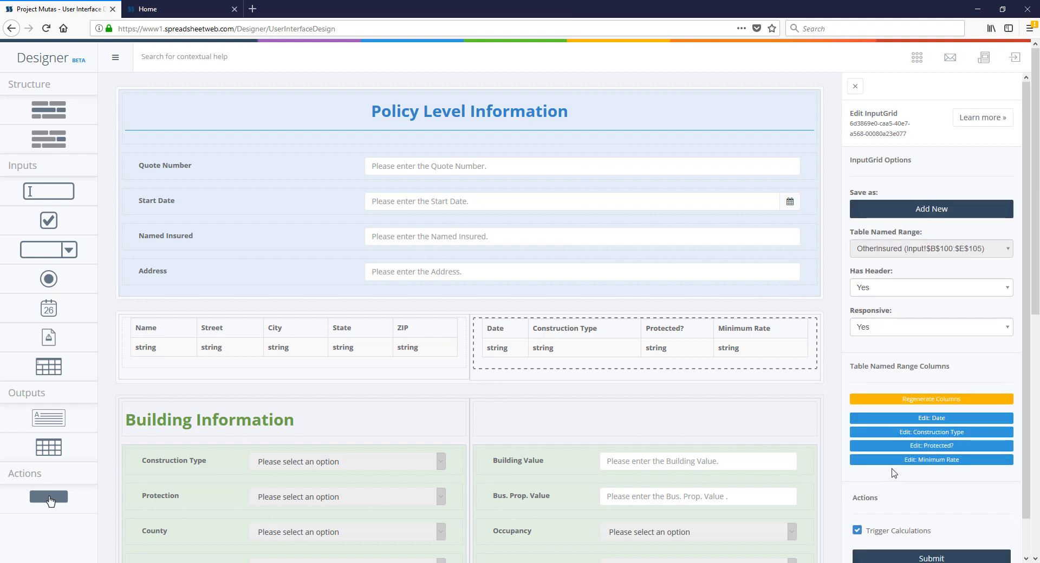
Step: Set the Minimum Rate column's Is Editable option to No, and submit the column options and the OtherInsured grid settings
{"action": "left_click", "coordinate": [894, 462]}
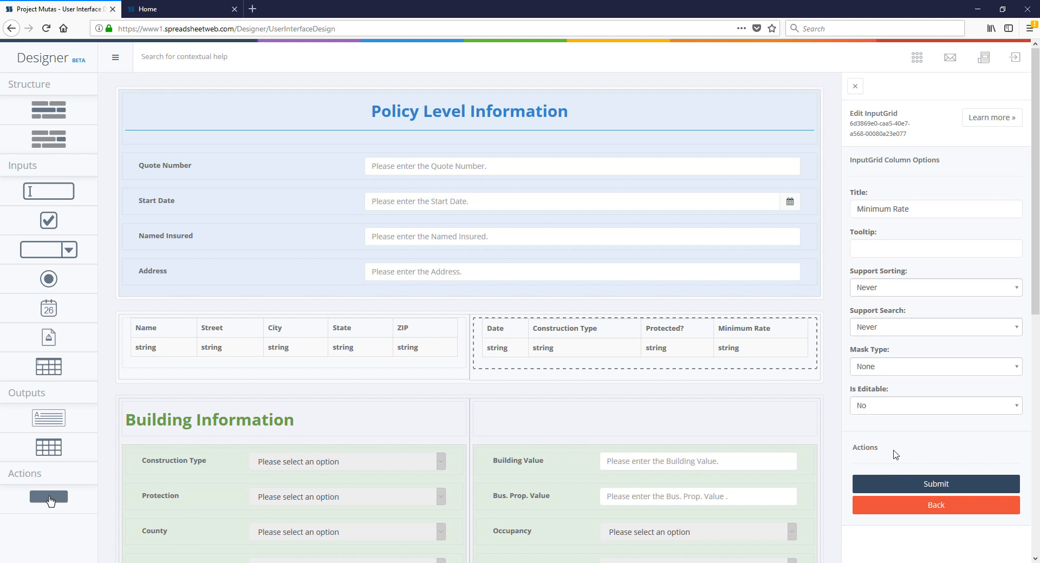
{"action": "left_click", "coordinate": [898, 411]}
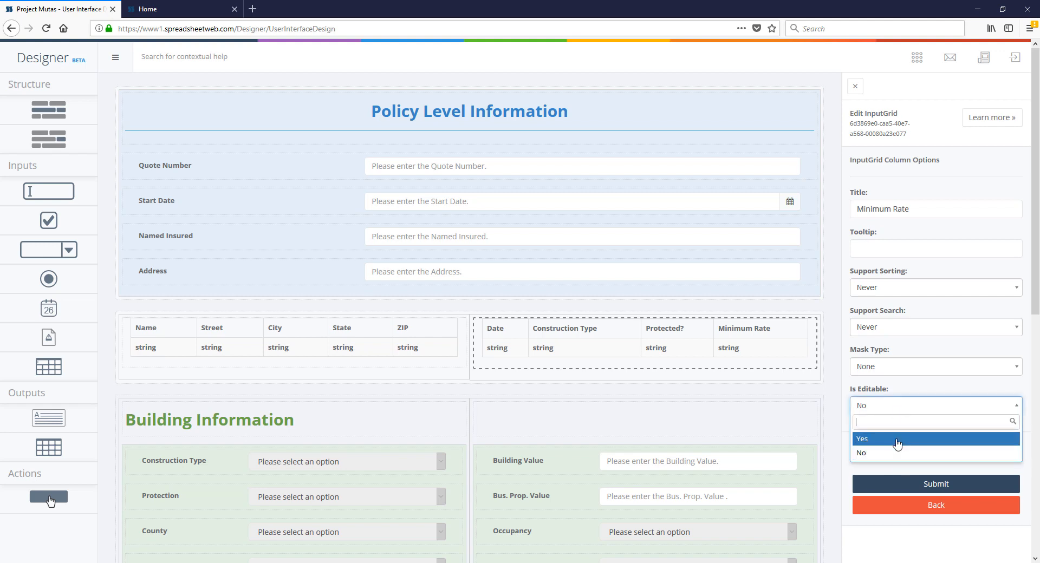
{"action": "left_click", "coordinate": [897, 453]}
{"action": "left_click", "coordinate": [894, 485]}
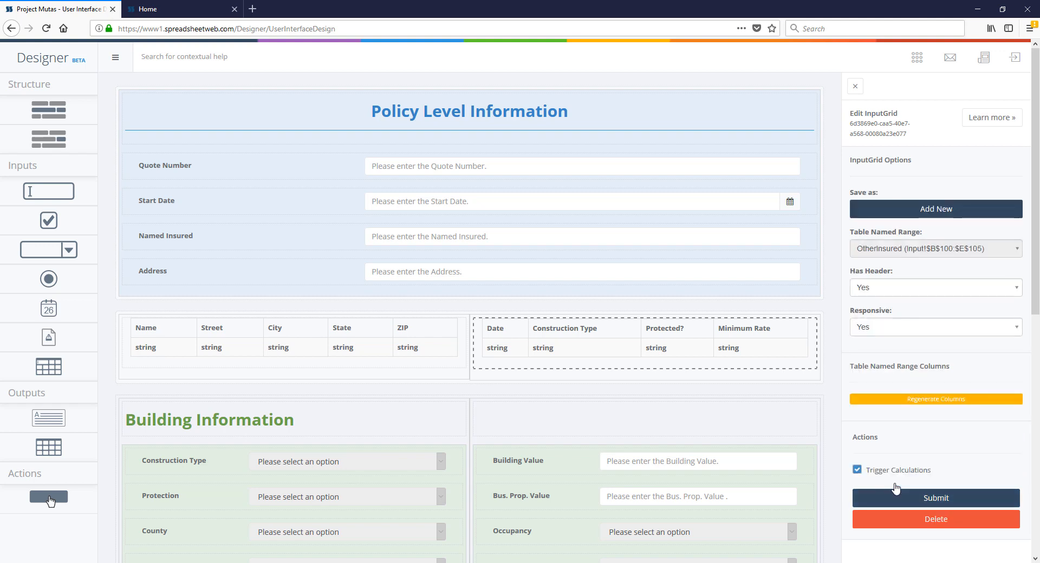
{"action": "scroll", "coordinate": [896, 490], "scroll_direction": "down", "scroll_amount": 2}
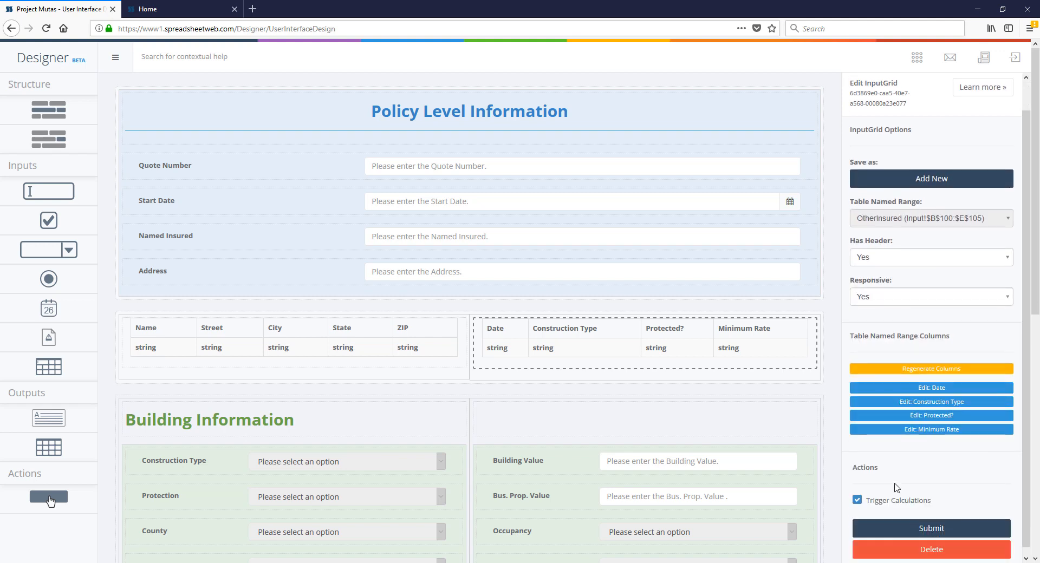
{"action": "left_click", "coordinate": [894, 520]}
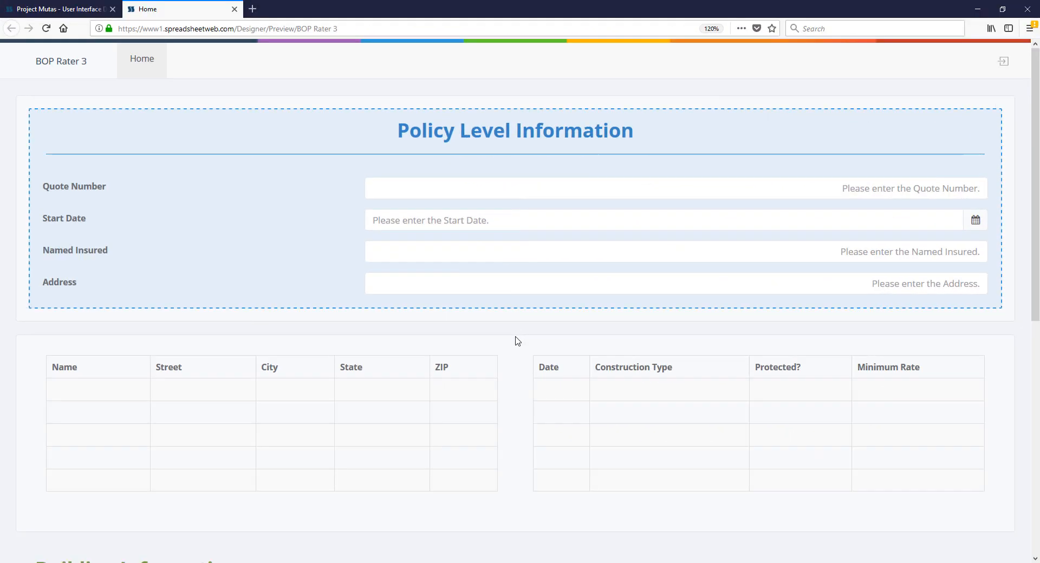
Step: In the application preview, fill the first row of the OtherInsured grid with date 01/01/2018 and construction type Masonry
{"action": "left_click", "coordinate": [555, 391]}
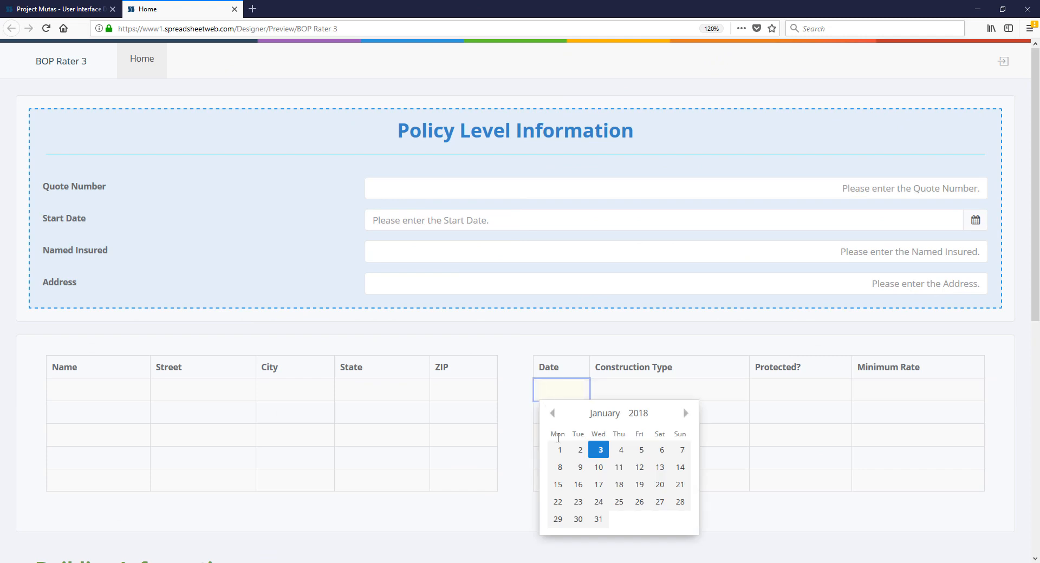
{"action": "left_click", "coordinate": [559, 449]}
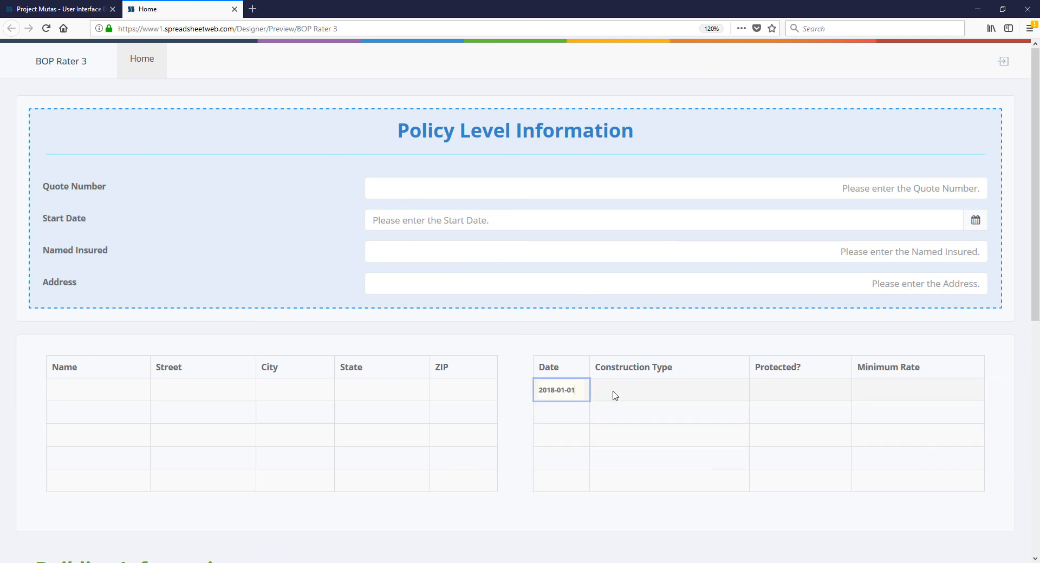
{"action": "key", "text": "Return"}
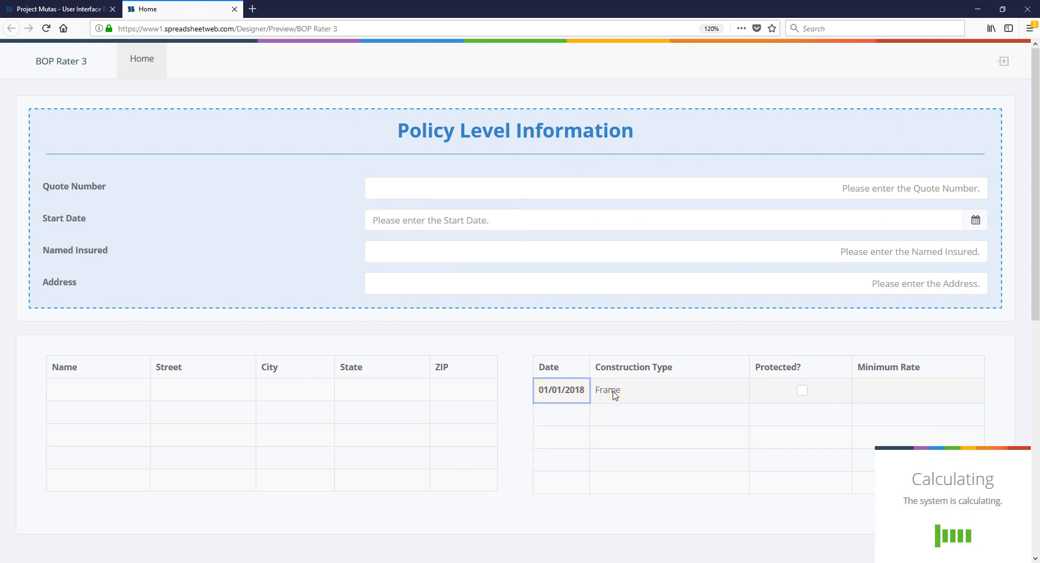
{"action": "double_click", "coordinate": [615, 392]}
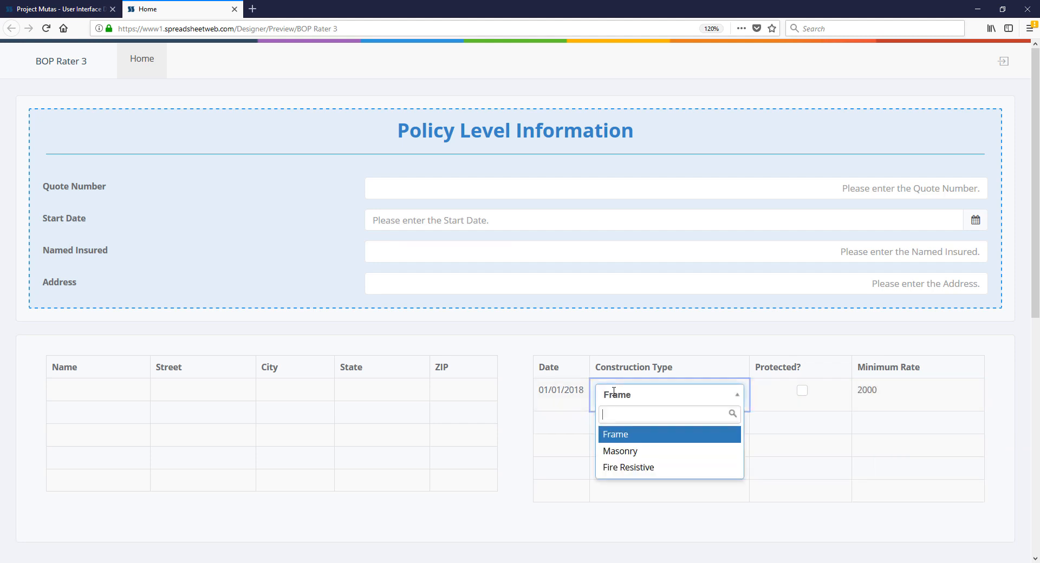
{"action": "left_click", "coordinate": [635, 453]}
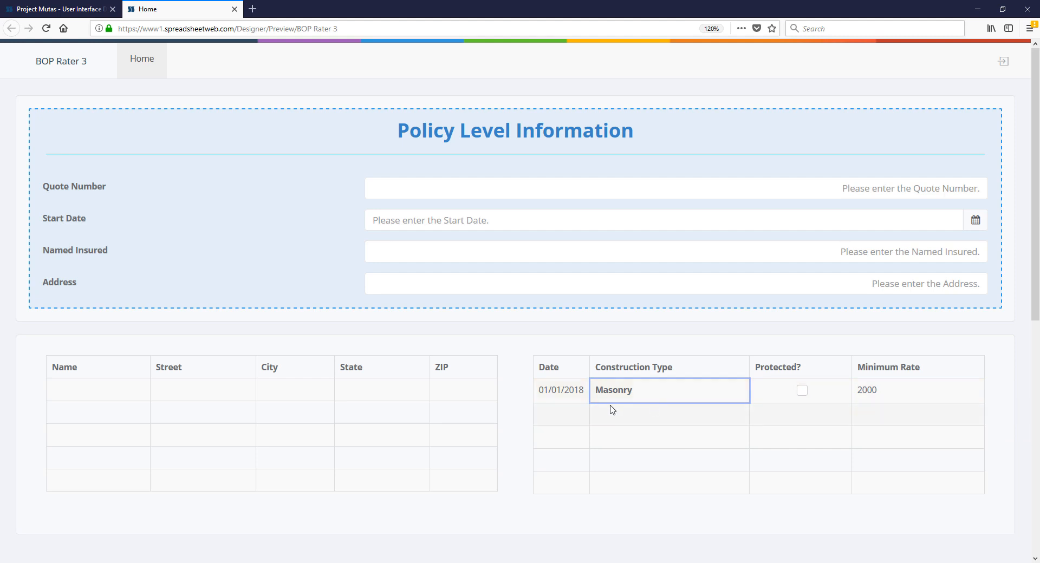
Step: Enter the date 12/01/2017 in the second row of the OtherInsured grid and mark that row as protected
{"action": "double_click", "coordinate": [575, 417]}
{"action": "left_click", "coordinate": [552, 438]}
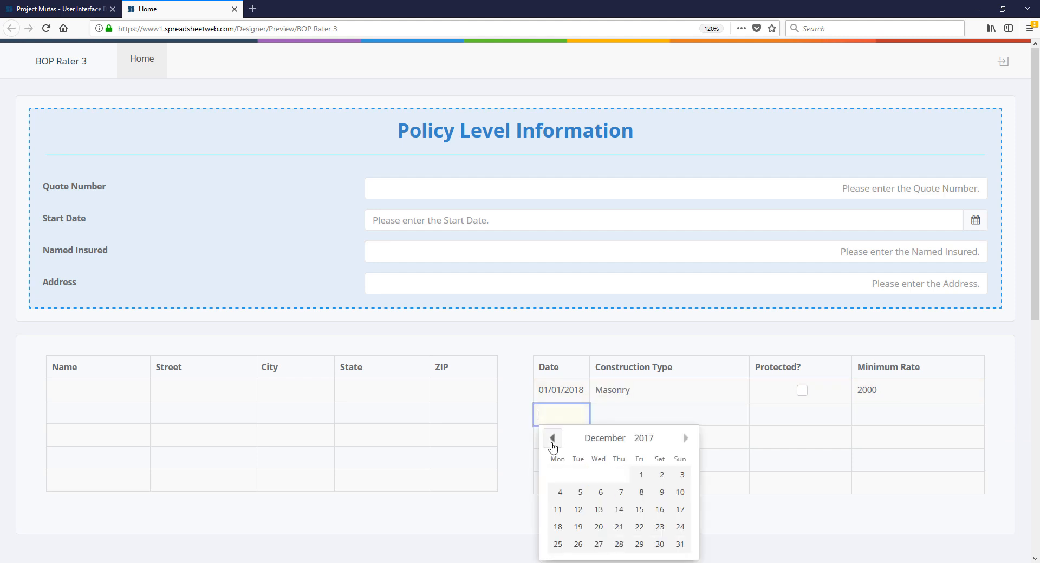
{"action": "left_click", "coordinate": [637, 471]}
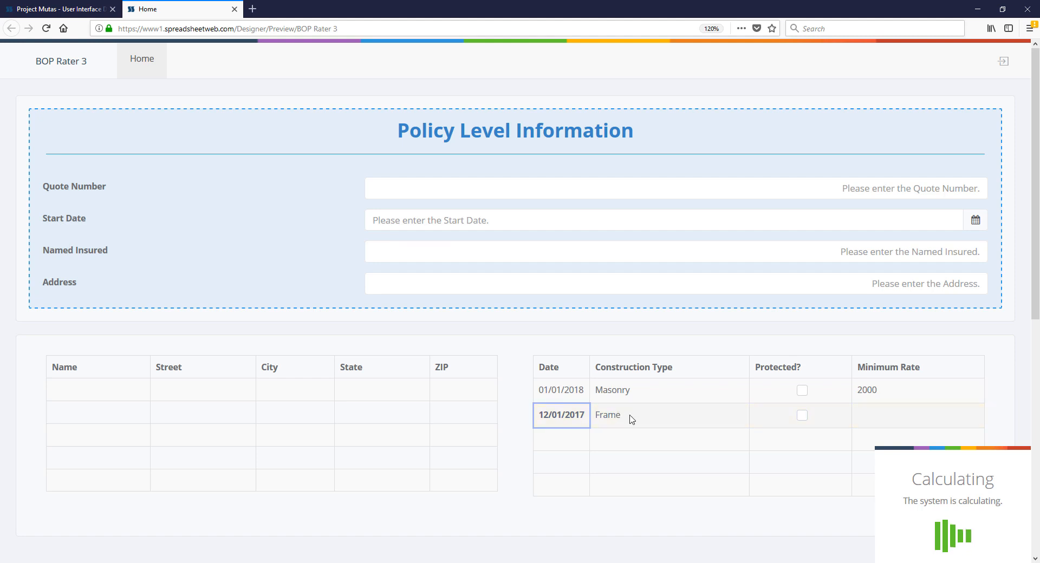
{"action": "left_click", "coordinate": [802, 417]}
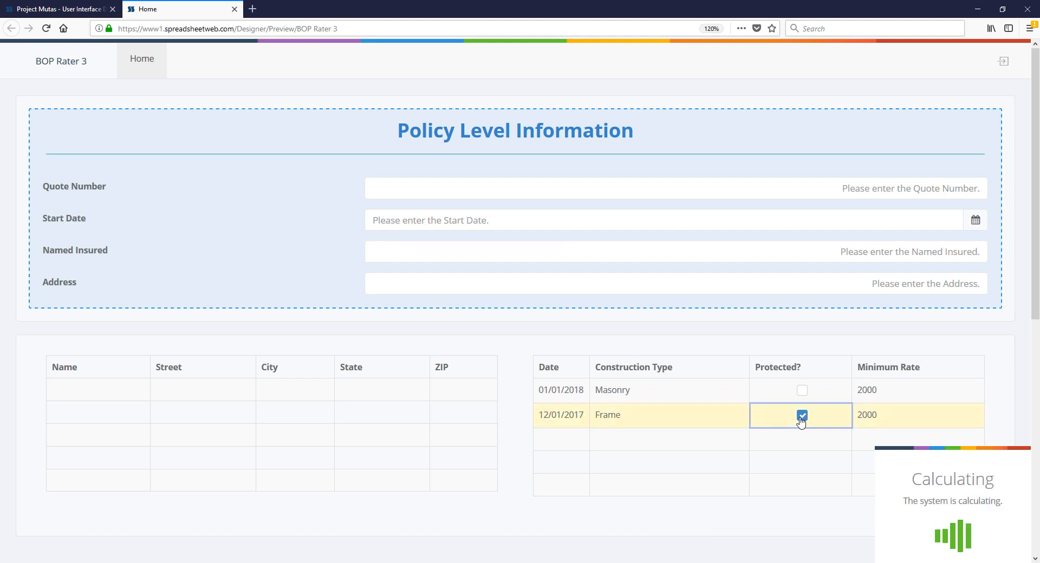